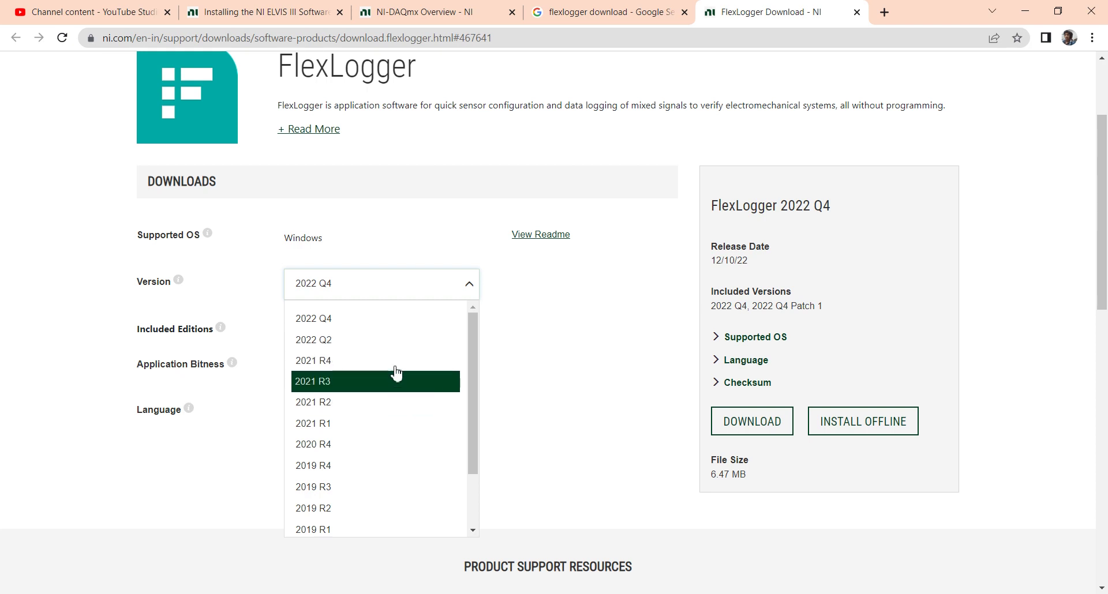
- Select version 2021 R4 on the FlexLogger download page
click(617, 358)
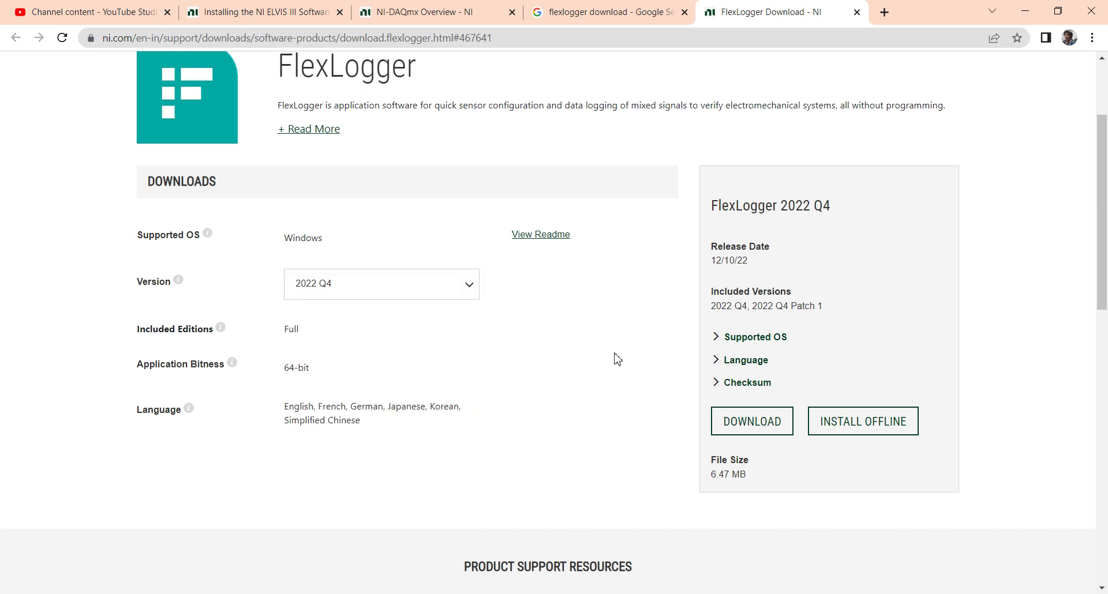
click(399, 296)
click(367, 365)
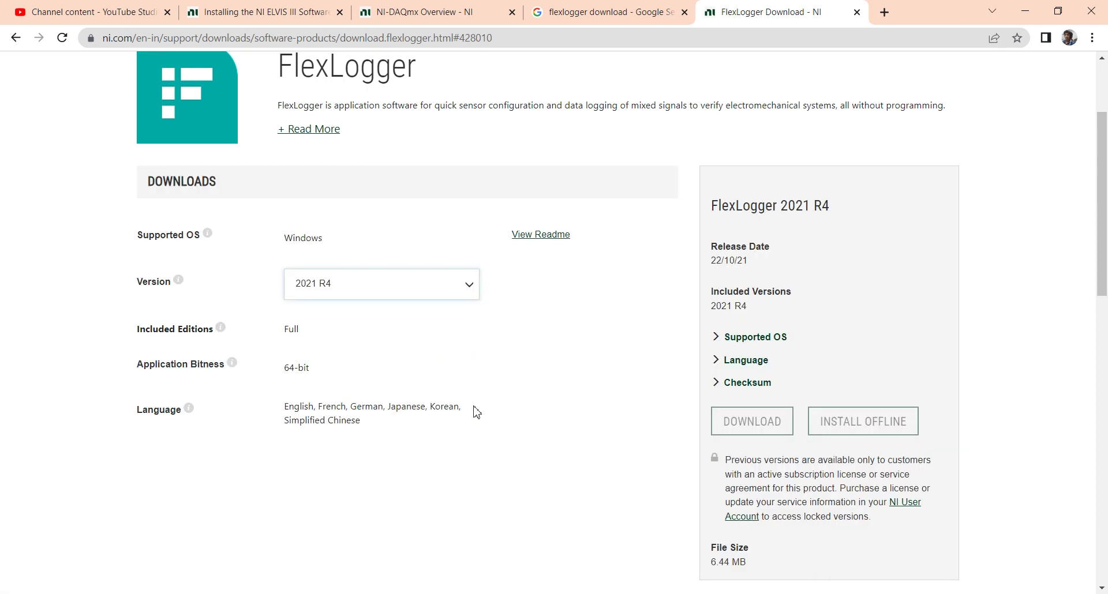
- Look through the list of FlexLogger versions offered on the download page
click(379, 285)
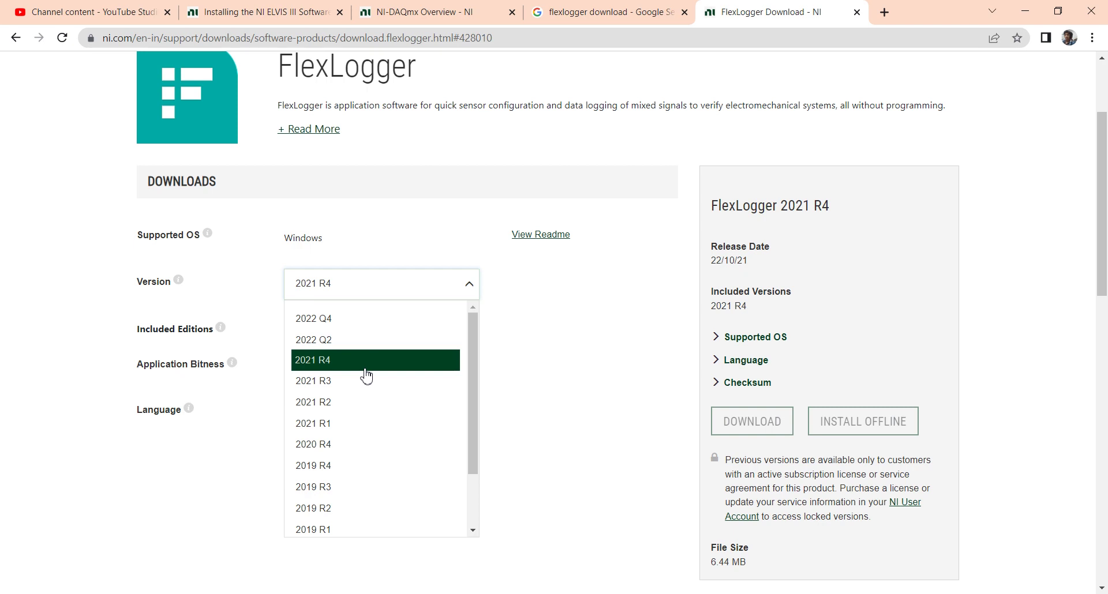
key(Up)
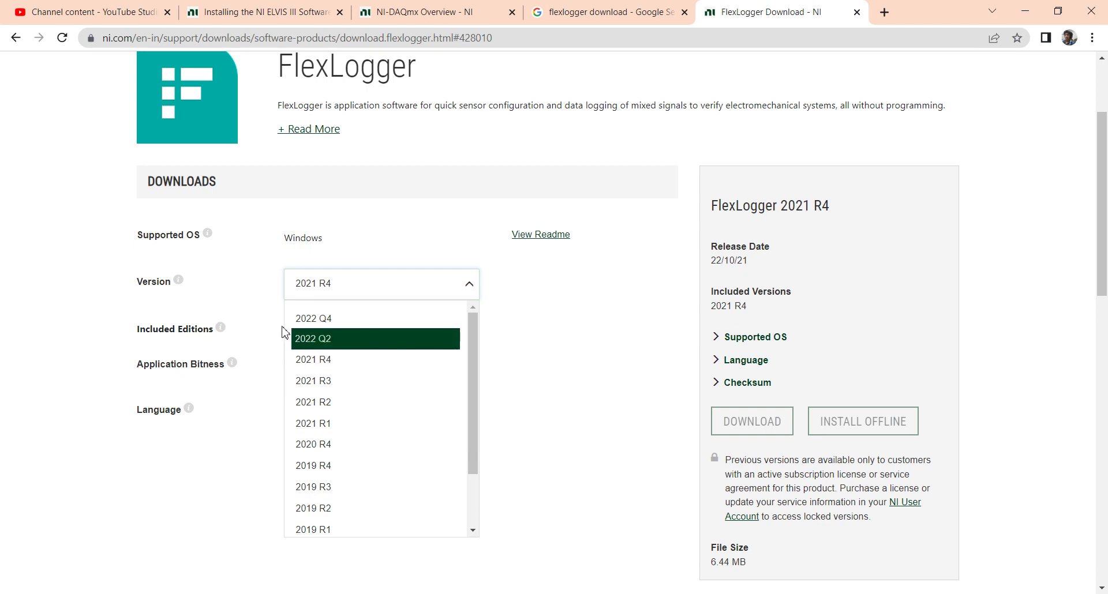
key(Down)
key(Down)
key(Down)
key(Down)
key(Down)
key(Down)
key(Down)
key(Down)
key(Down)
key(Down)
key(Down)
key(Down)
click(584, 402)
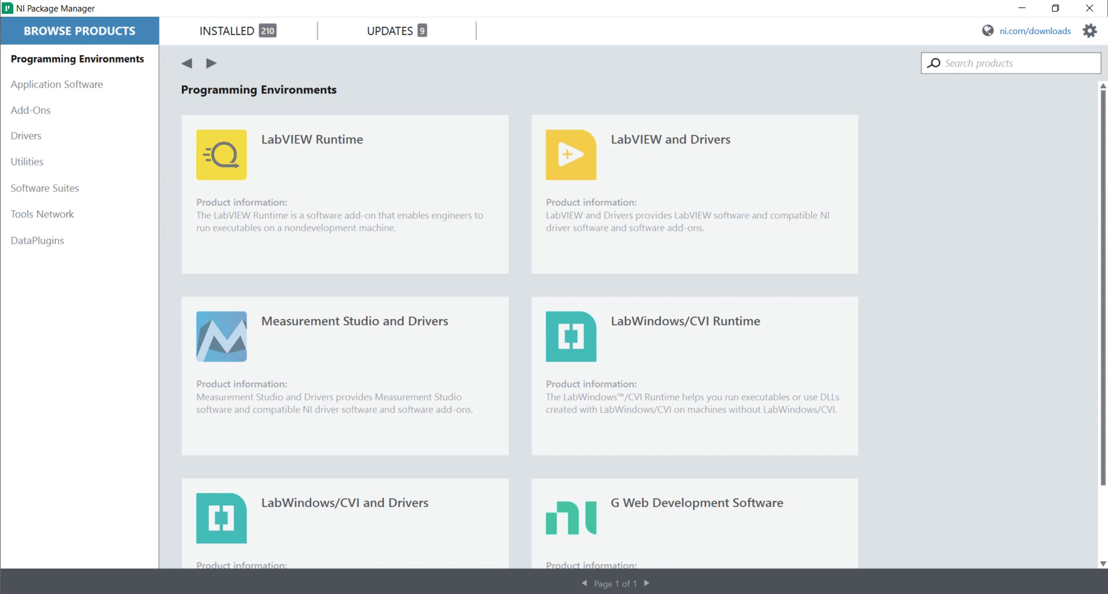
- Switch to NI Package Manager, search the products for "flexlogger" and open the FlexLogger product page
click(1009, 66)
text(flexlogger)
key(Return)
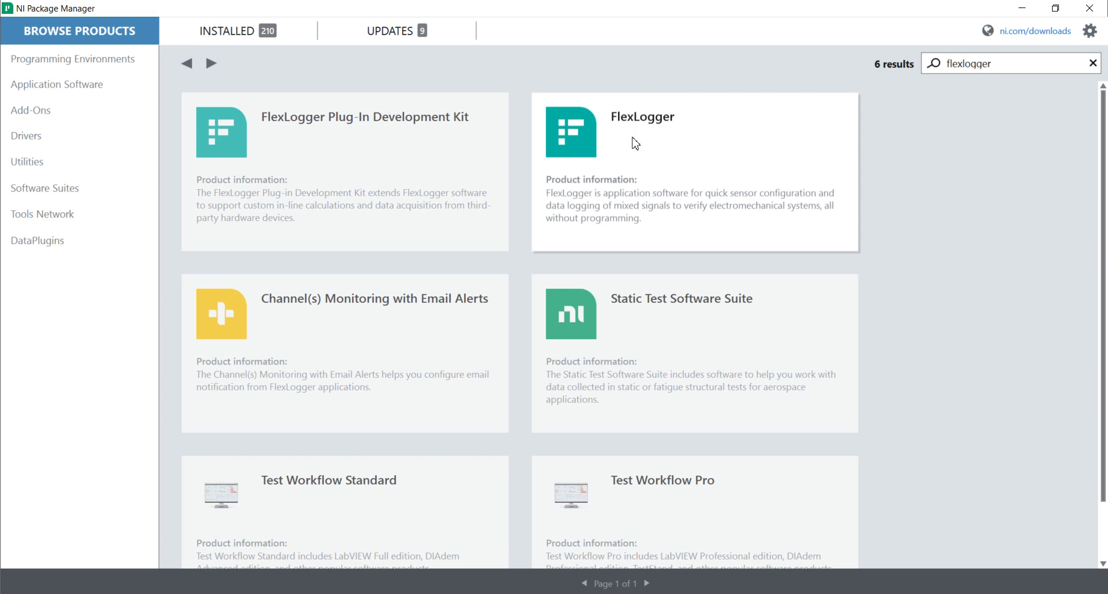
click(635, 143)
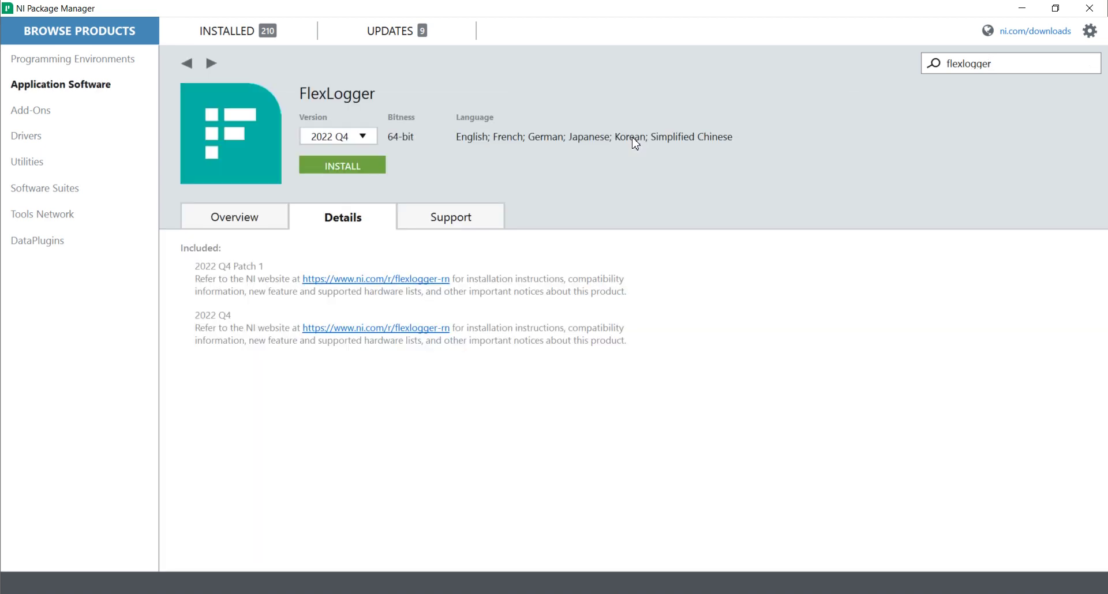
- Choose FlexLogger version 2021 R4 and start its installation
click(362, 137)
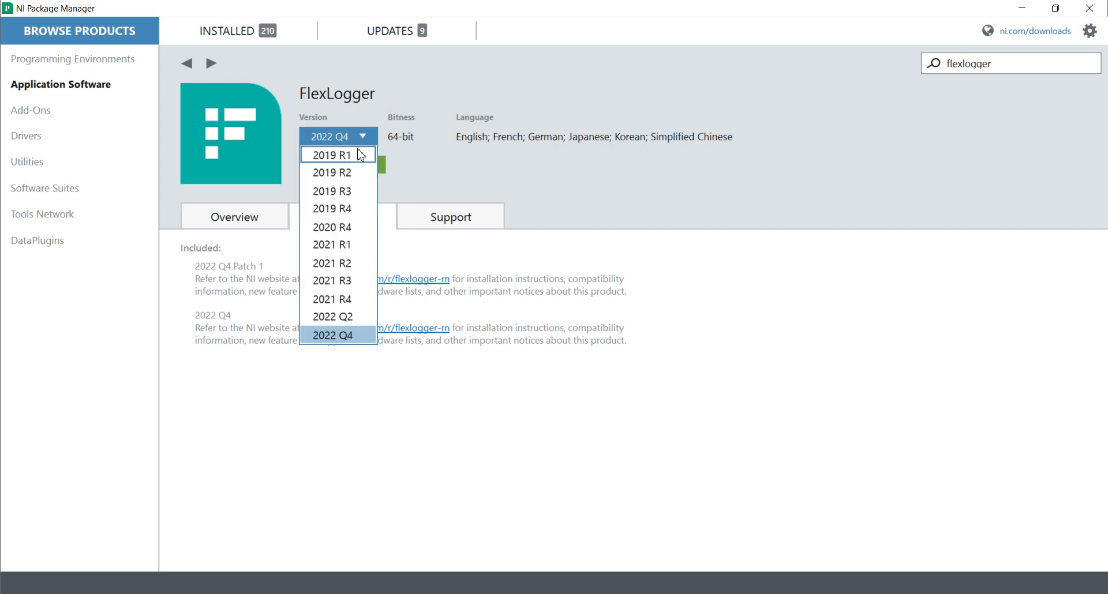
click(353, 304)
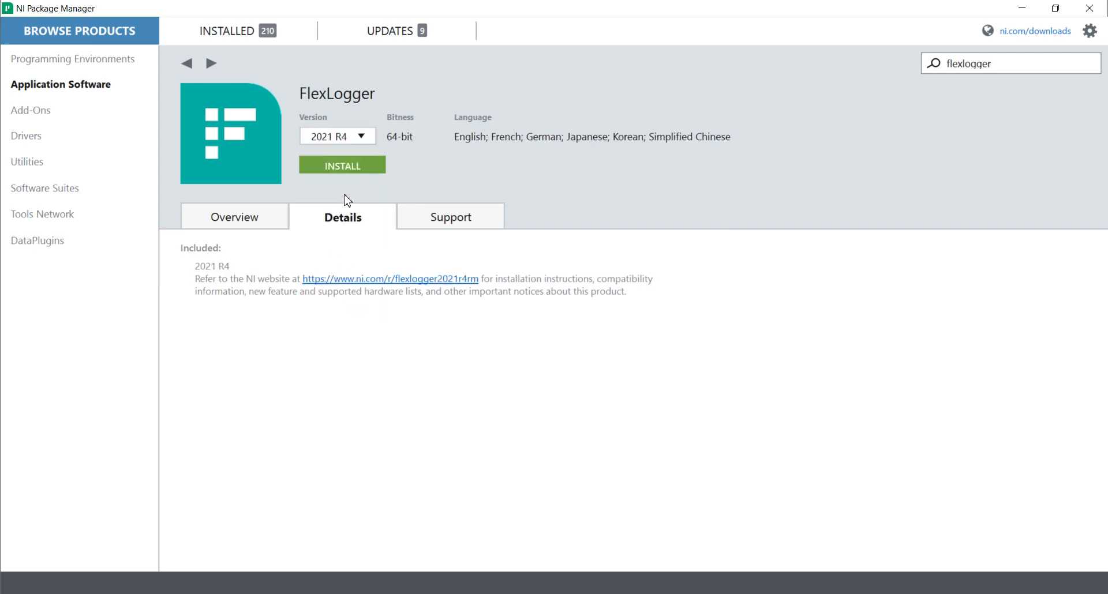
click(350, 168)
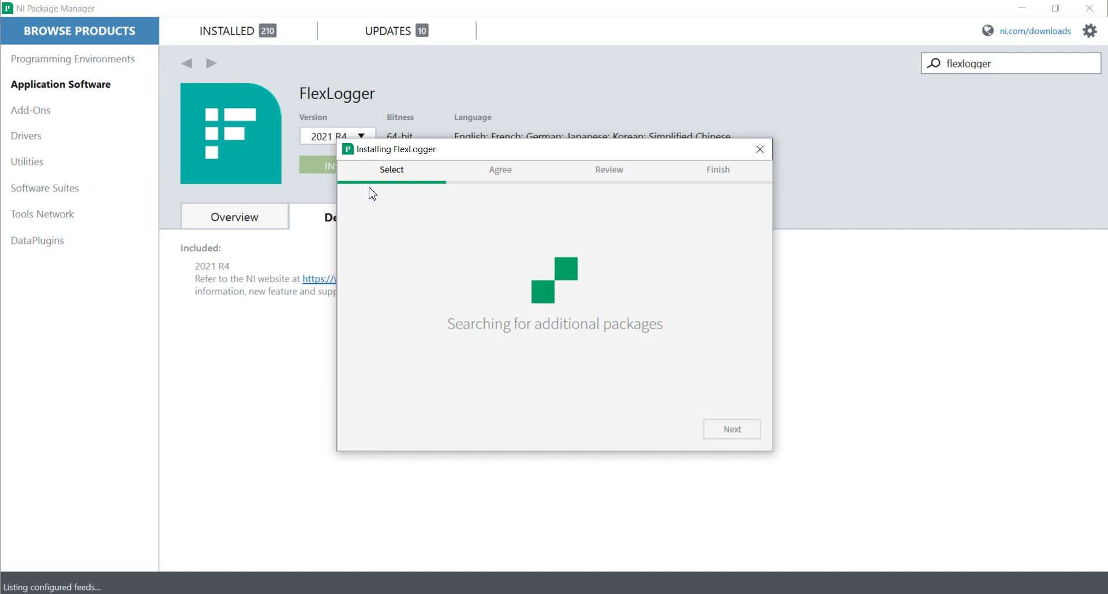
- Examine the additional items offered for installation with FlexLogger, including the NI-XNET and SystemLink components
drag(443, 143, 634, 171)
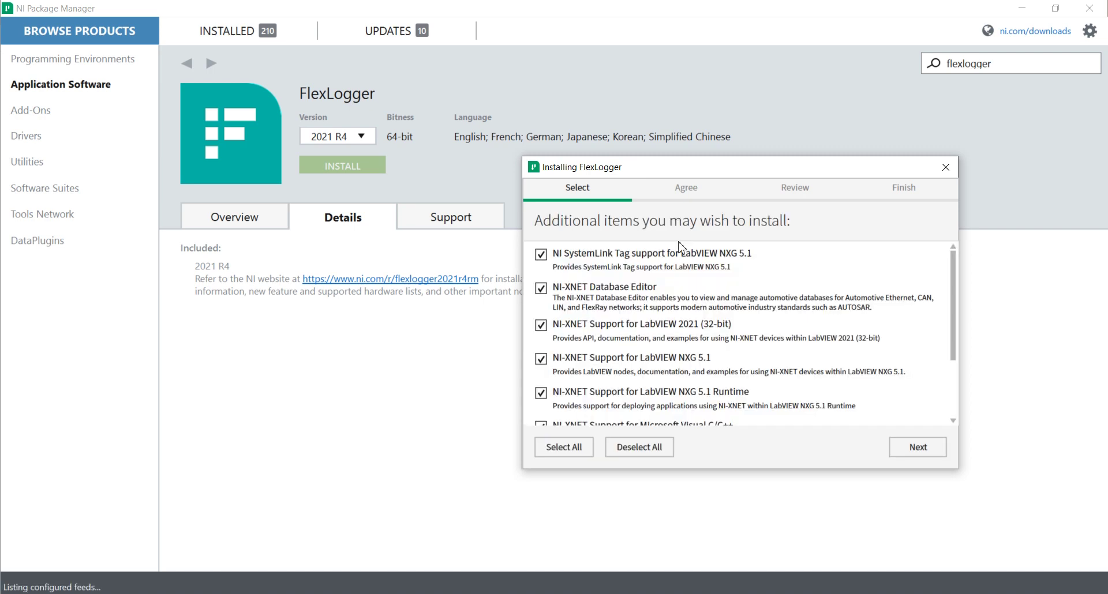
scroll(681, 308, down, 3)
scroll(680, 342, up, 3)
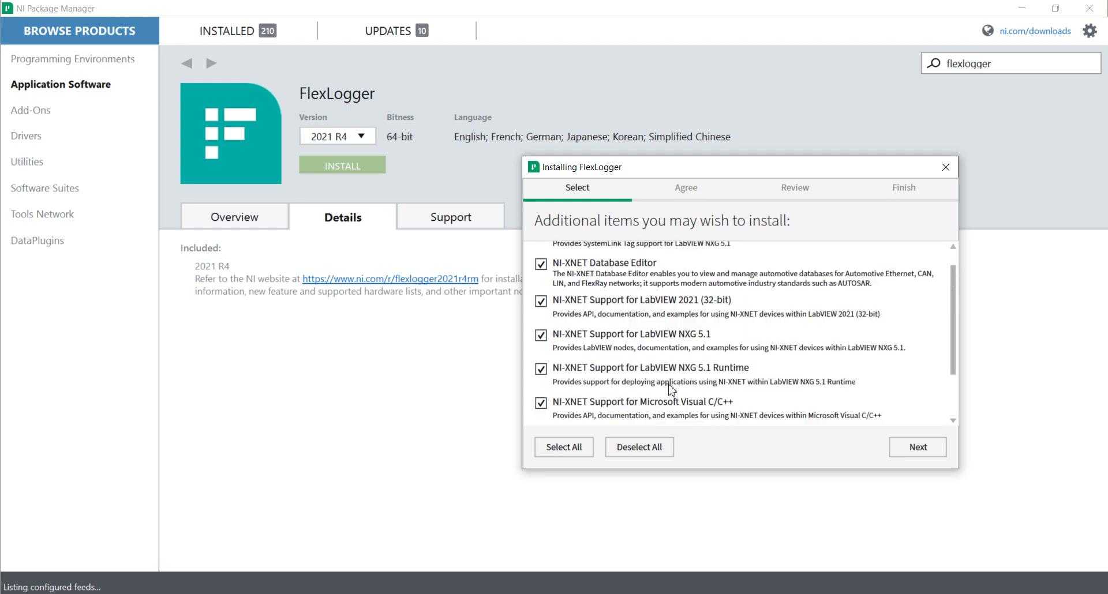
scroll(676, 340, down, 3)
scroll(674, 338, up, 4)
scroll(664, 352, down, 4)
scroll(664, 356, up, 3)
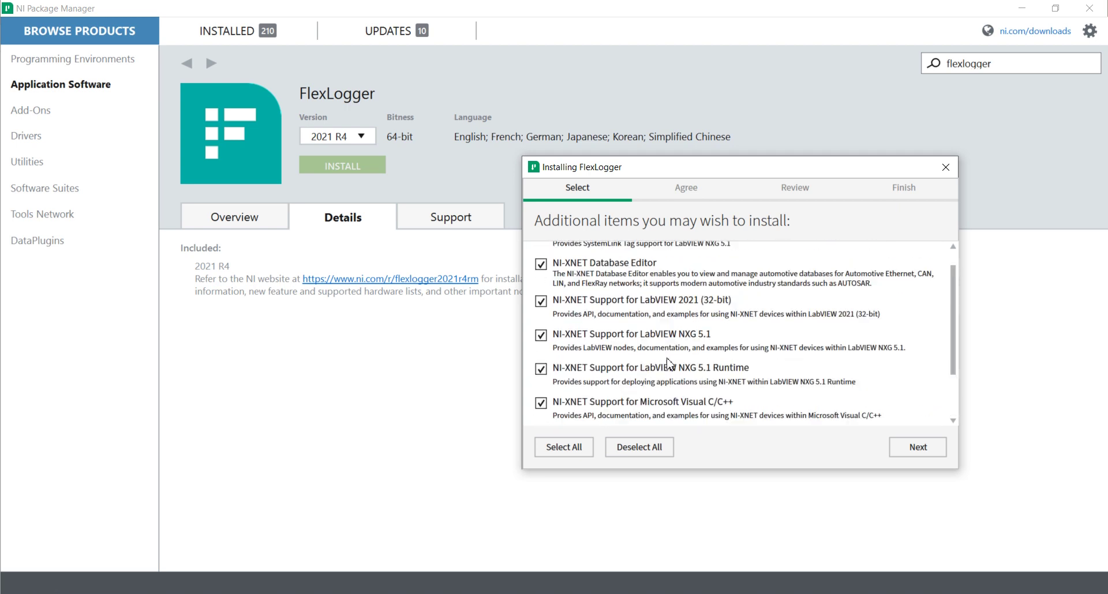
scroll(730, 296, down, 2)
scroll(731, 296, up, 2)
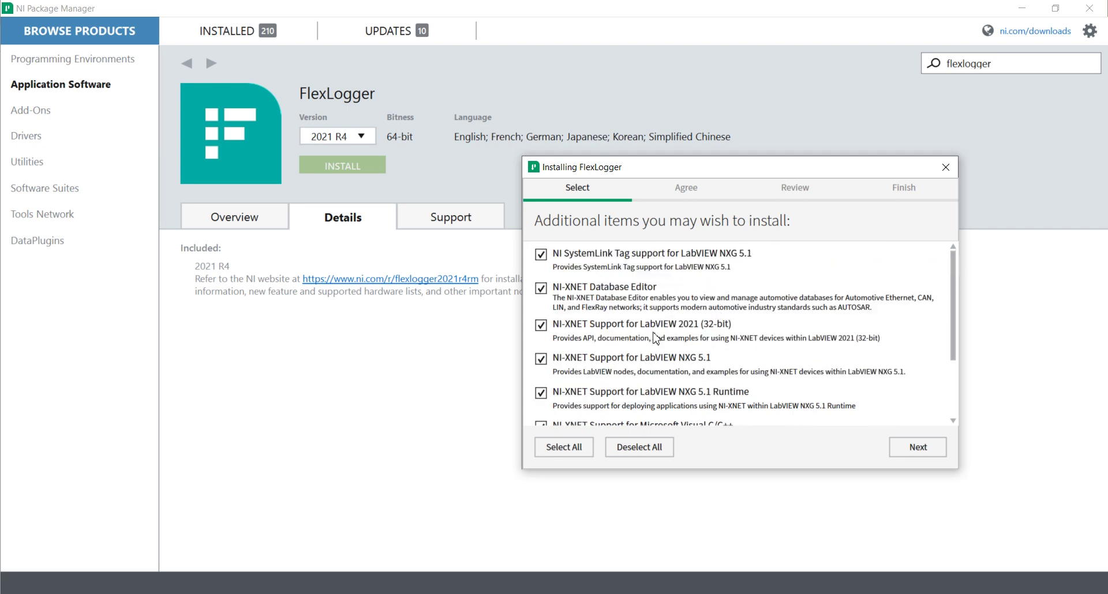
scroll(777, 382, down, 2)
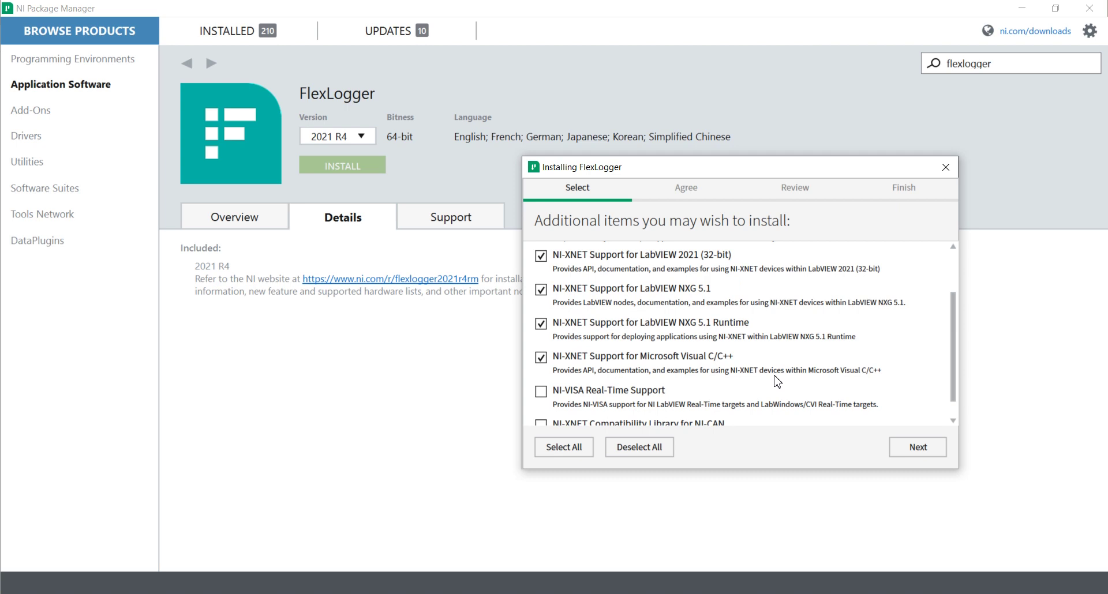
scroll(777, 382, down, 1)
scroll(778, 383, up, 3)
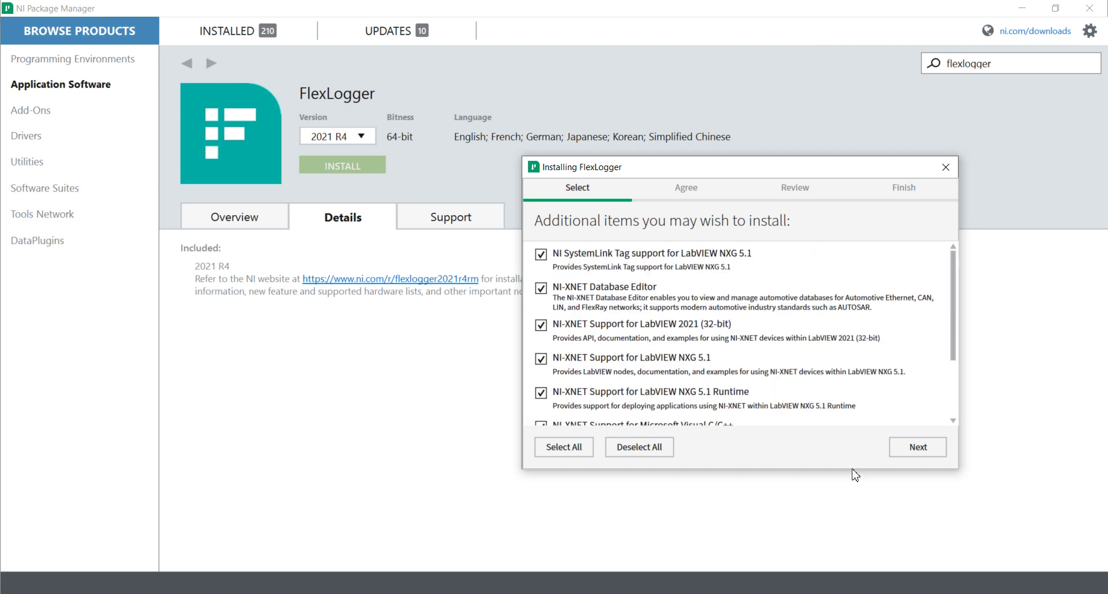
- Accept the license agreement and start installing FlexLogger 2021 R4 with the preselected additional items
click(904, 454)
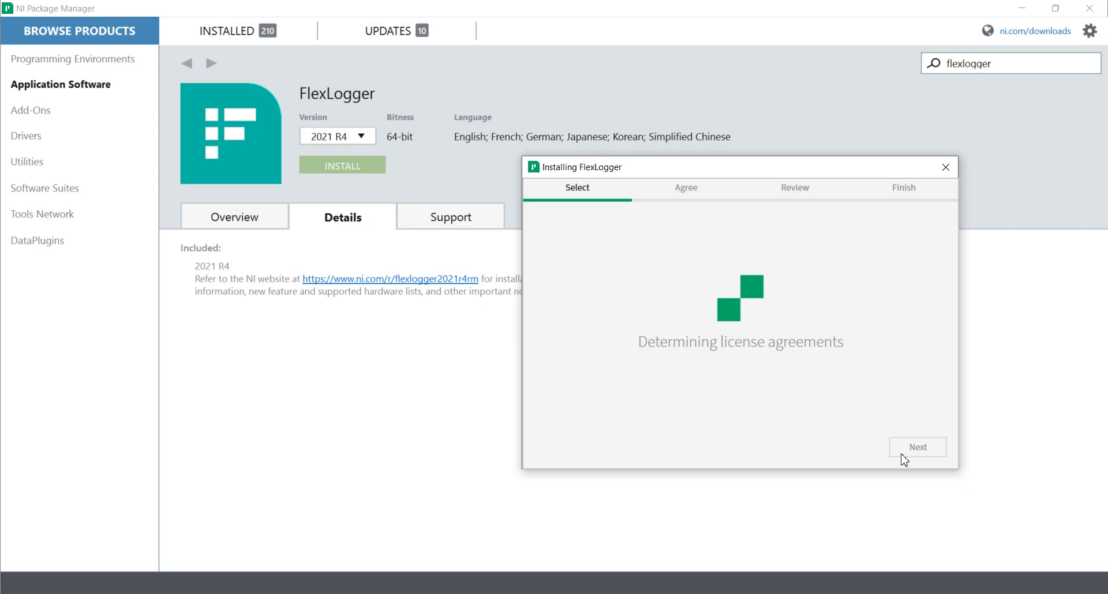
click(894, 418)
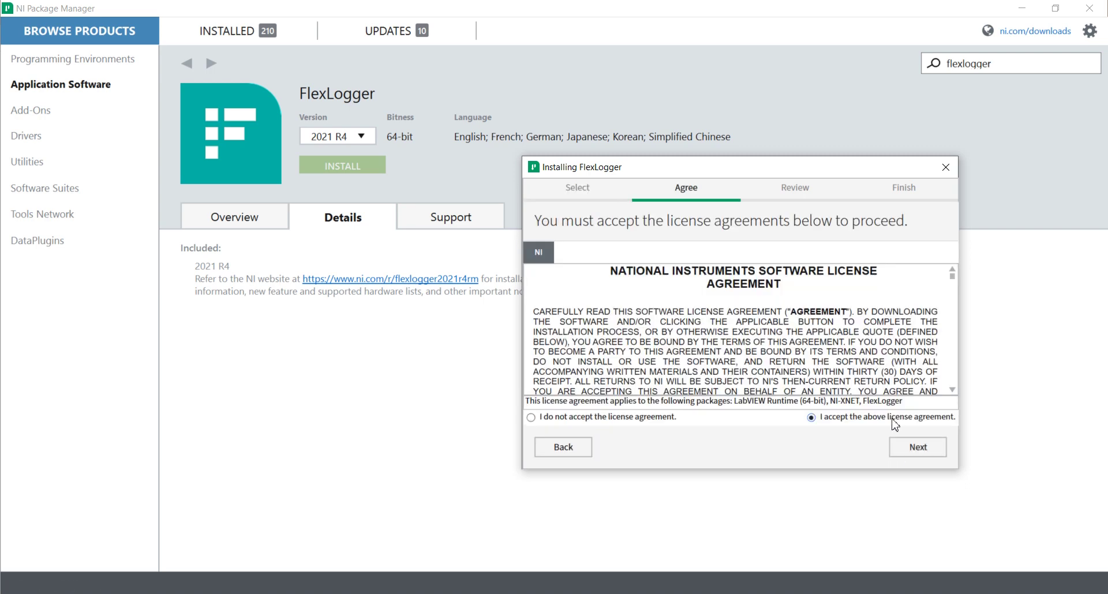
click(917, 456)
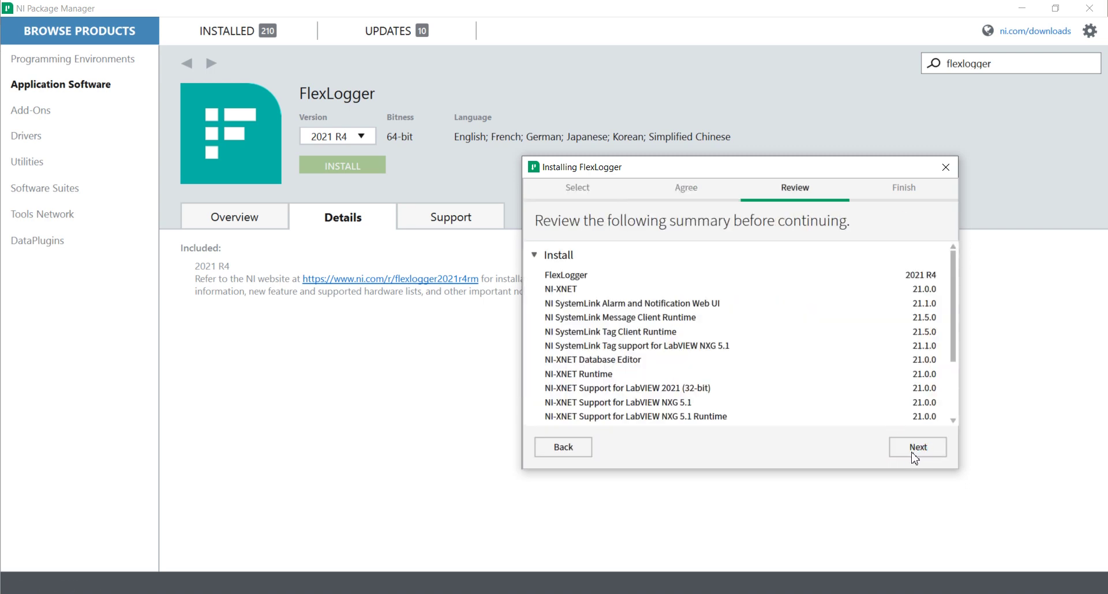
click(914, 455)
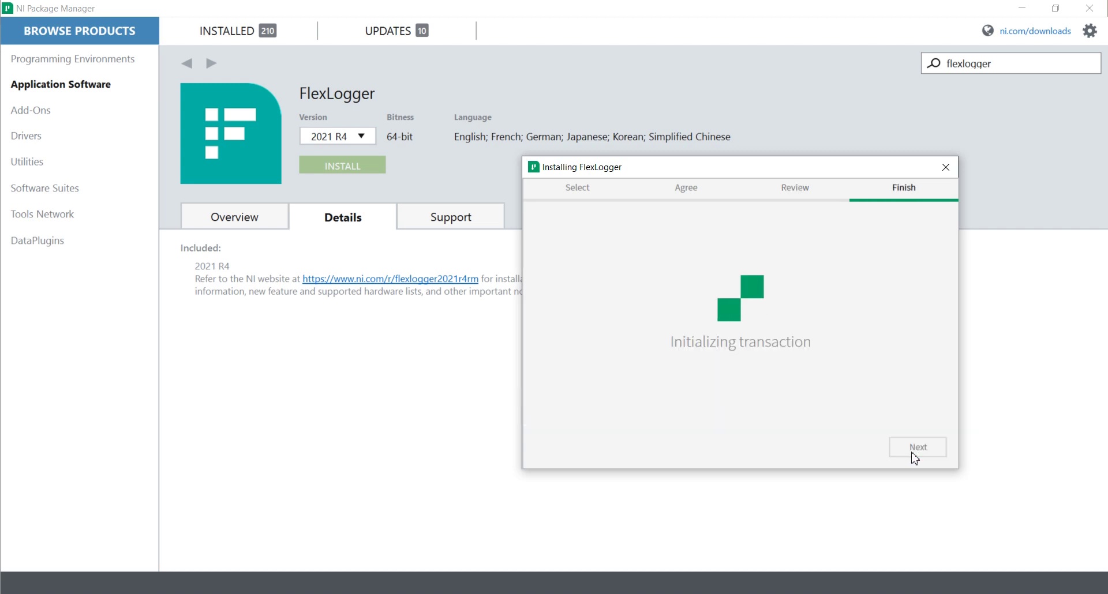